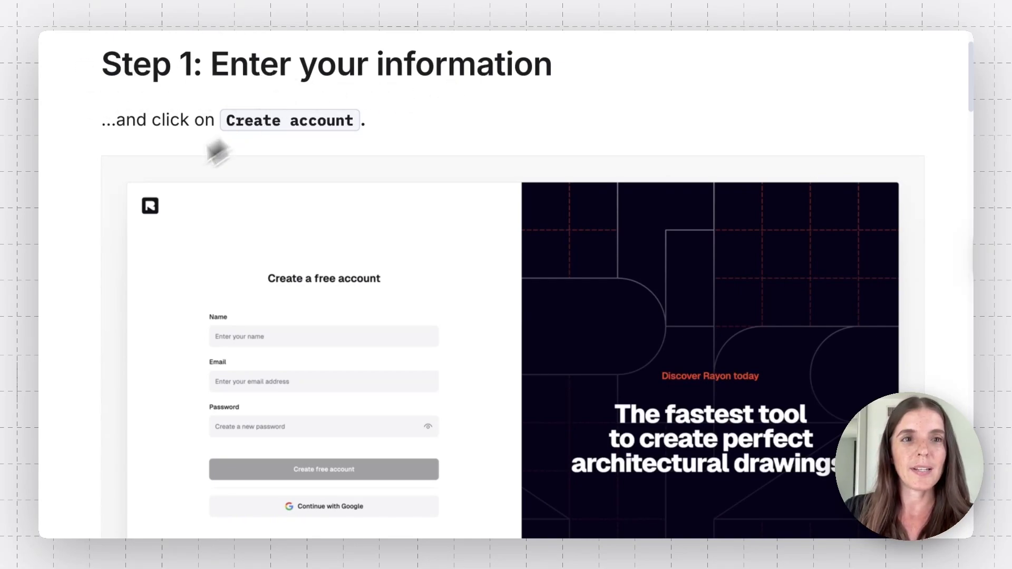
# Scroll the guide past the 'Verify your email' screenshot to 'Step 2: Just a few questions…'.
pyautogui.scroll(-3, 84, 231)
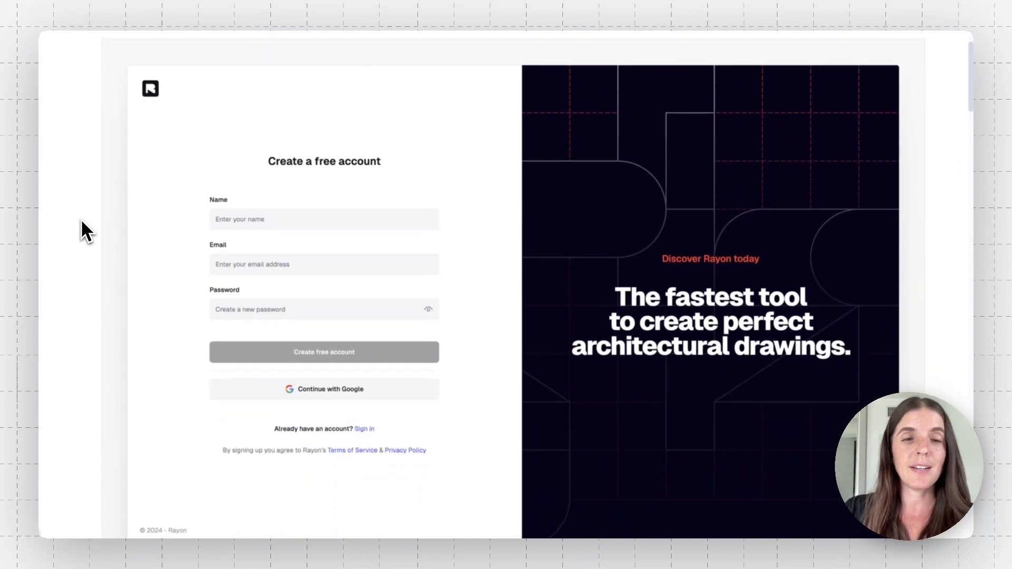
pyautogui.scroll(-8, 84, 231)
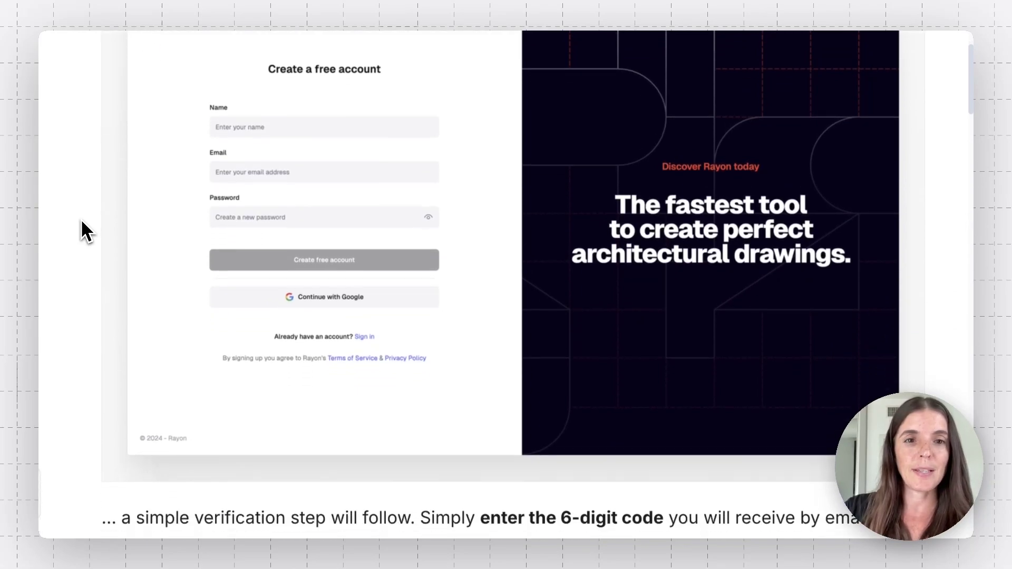
pyautogui.scroll(-5, 84, 231)
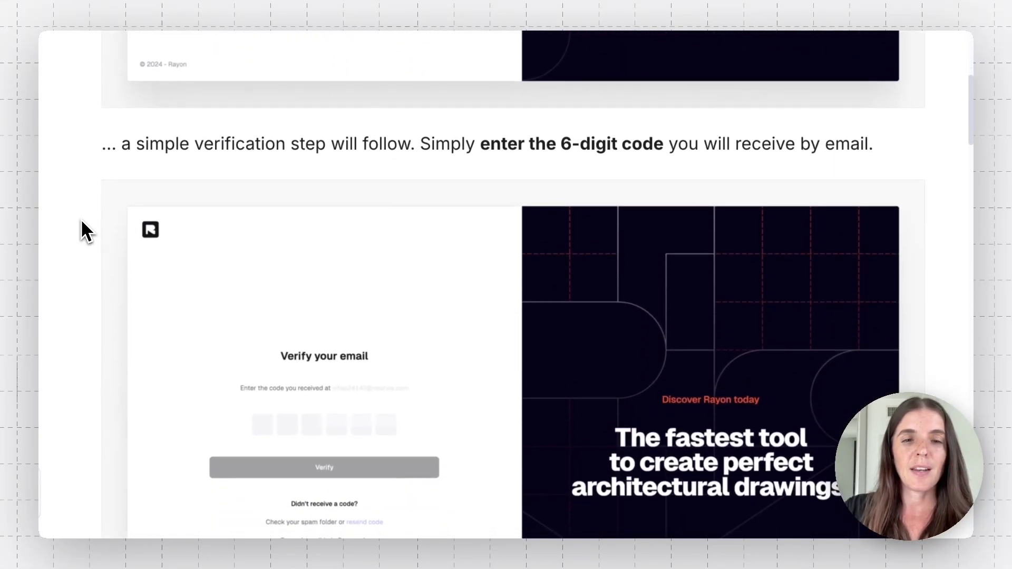
pyautogui.scroll(-8, 84, 231)
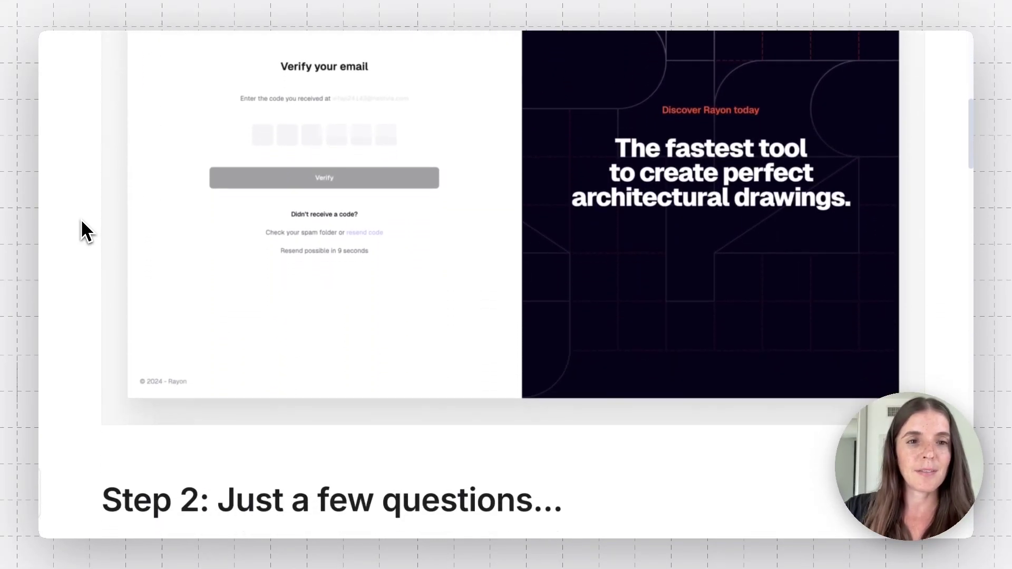
pyautogui.scroll(-3, 84, 231)
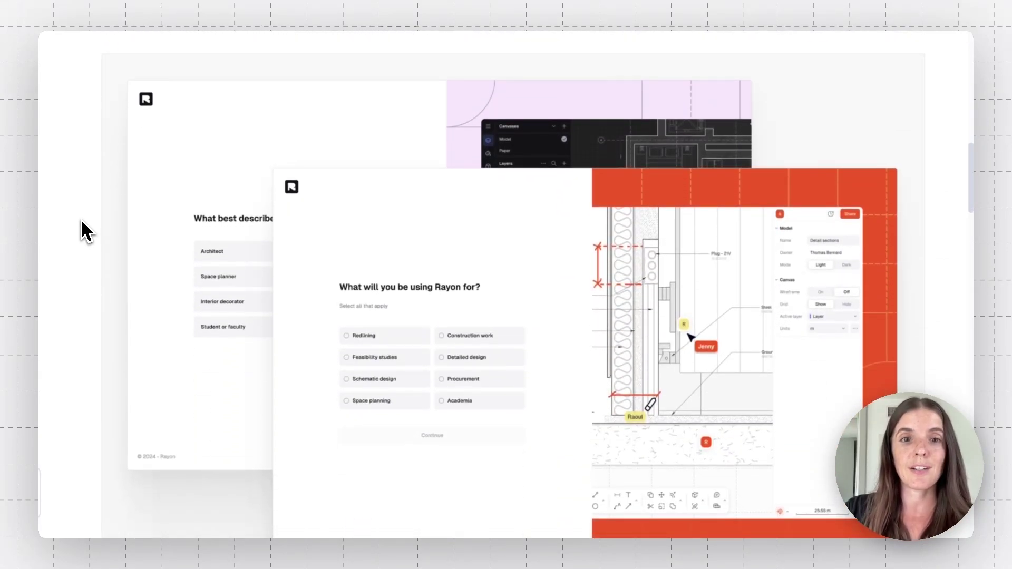
# Scroll through 'Step 3: Set up your organization' and the Admin/Editor/Viewer roles to 'Step 4: Start Drawing'.
pyautogui.scroll(-8, 85, 231)
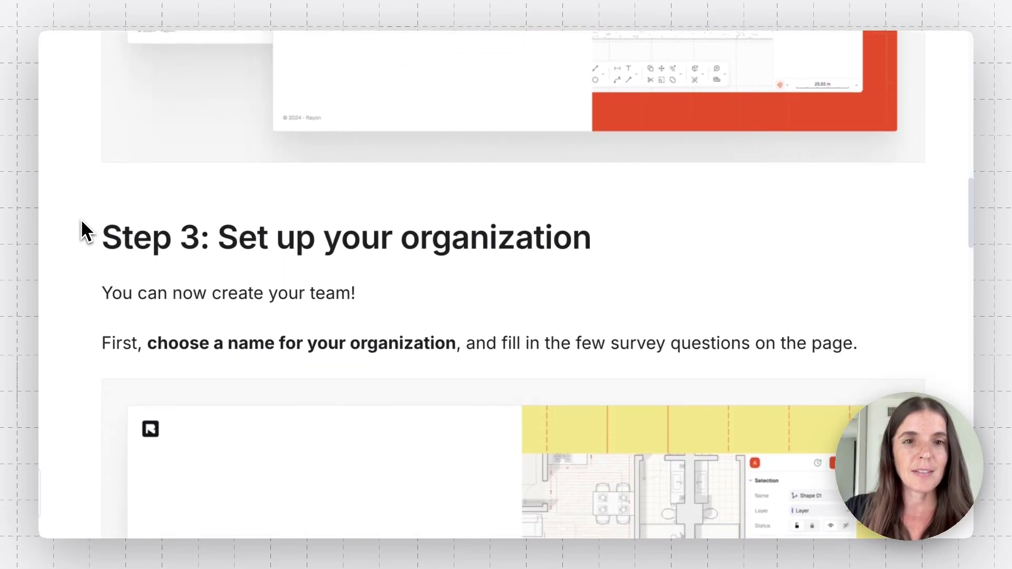
pyautogui.scroll(-2, 84, 231)
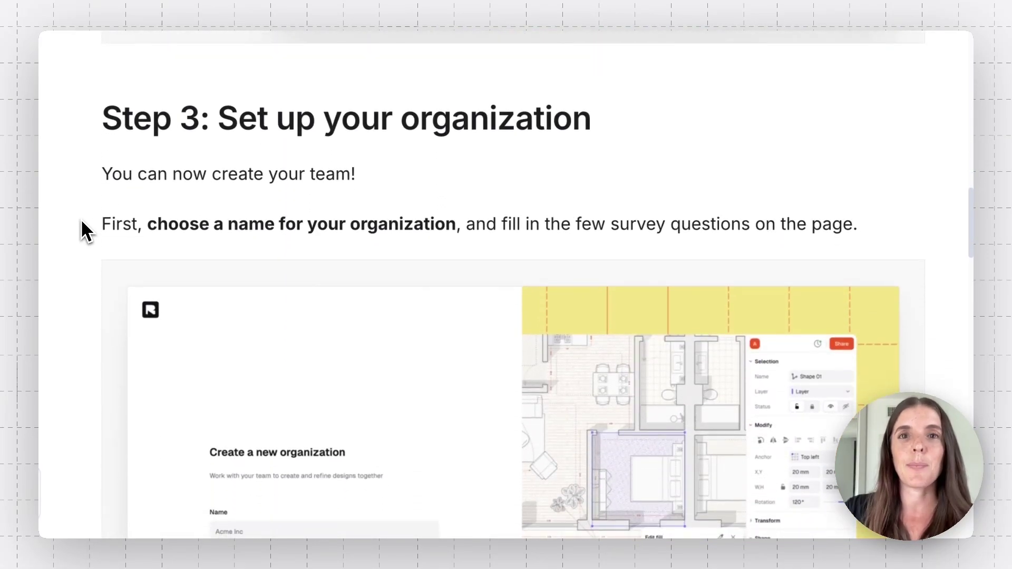
pyautogui.scroll(-4, 84, 231)
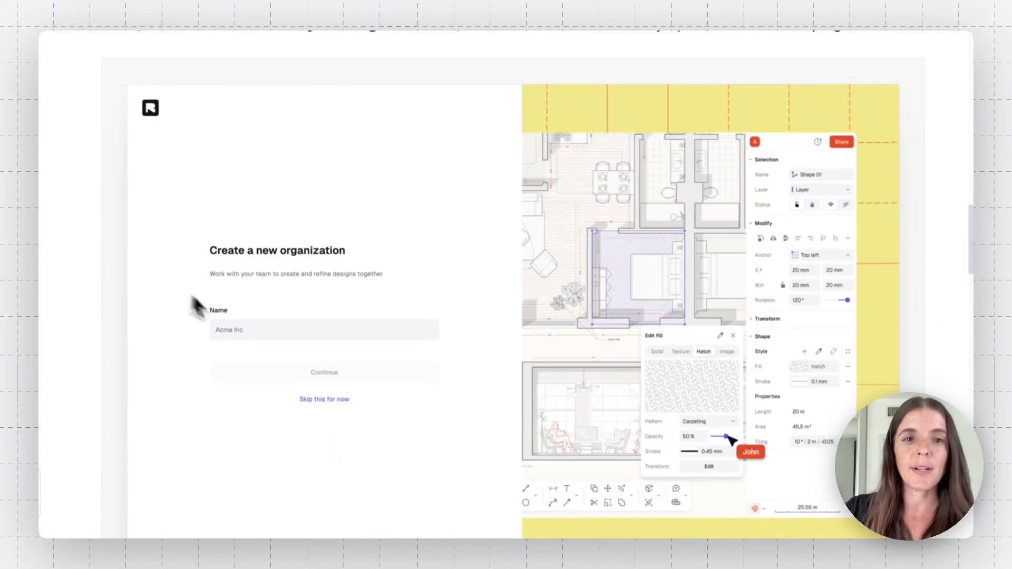
pyautogui.scroll(-10, 113, 283)
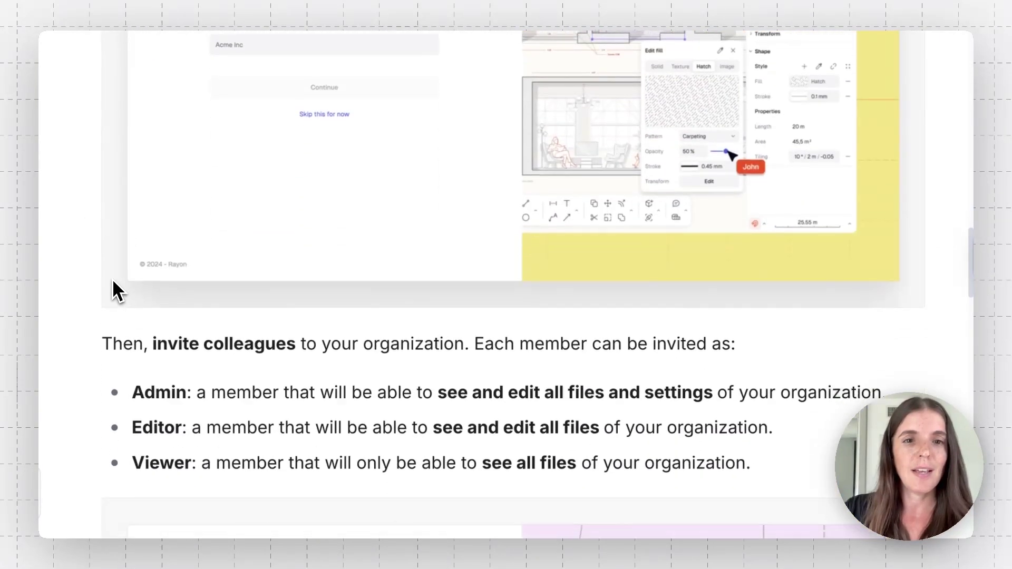
pyautogui.scroll(-2, 113, 280)
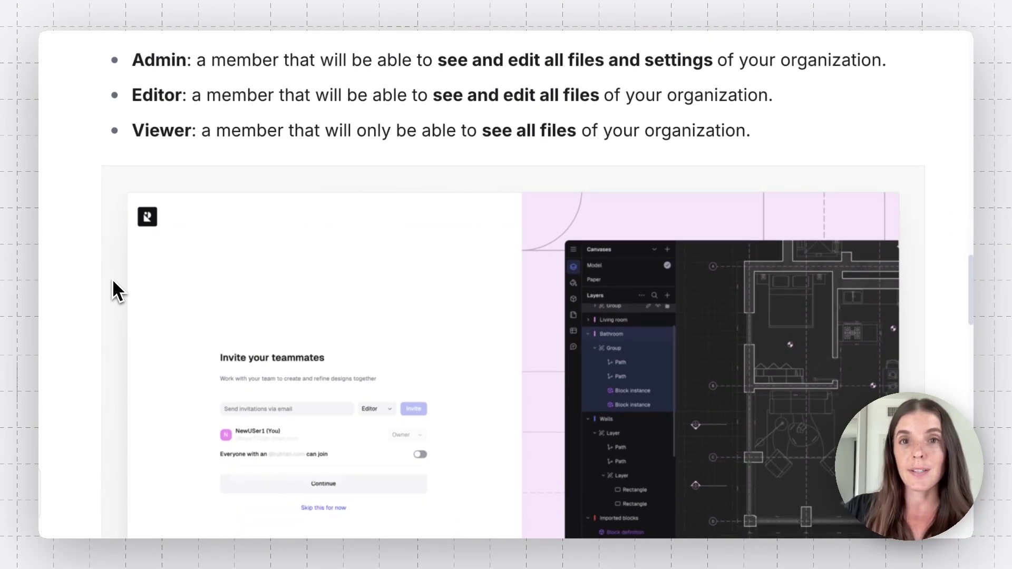
pyautogui.scroll(-2, 112, 280)
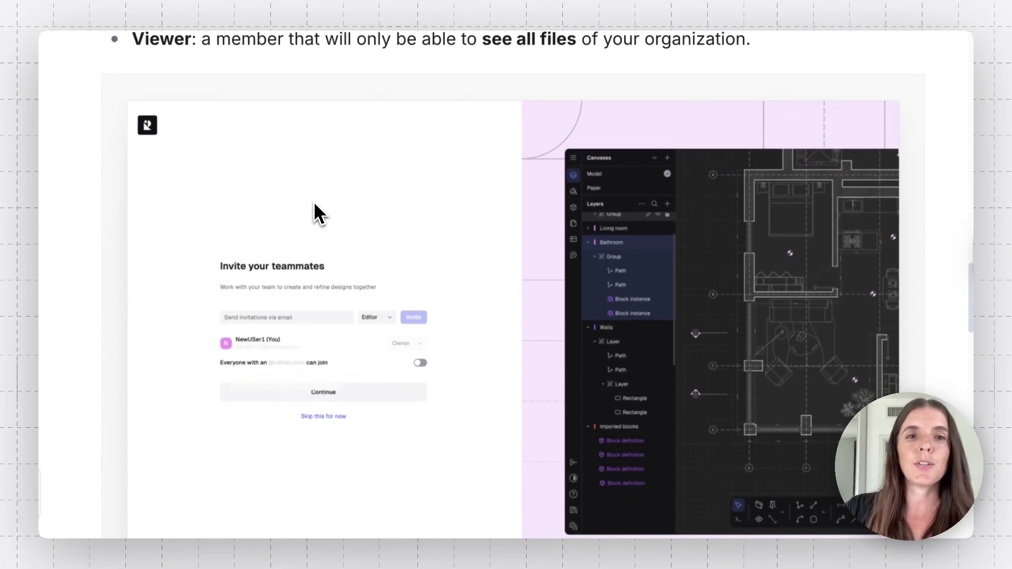
pyautogui.scroll(3, 314, 201)
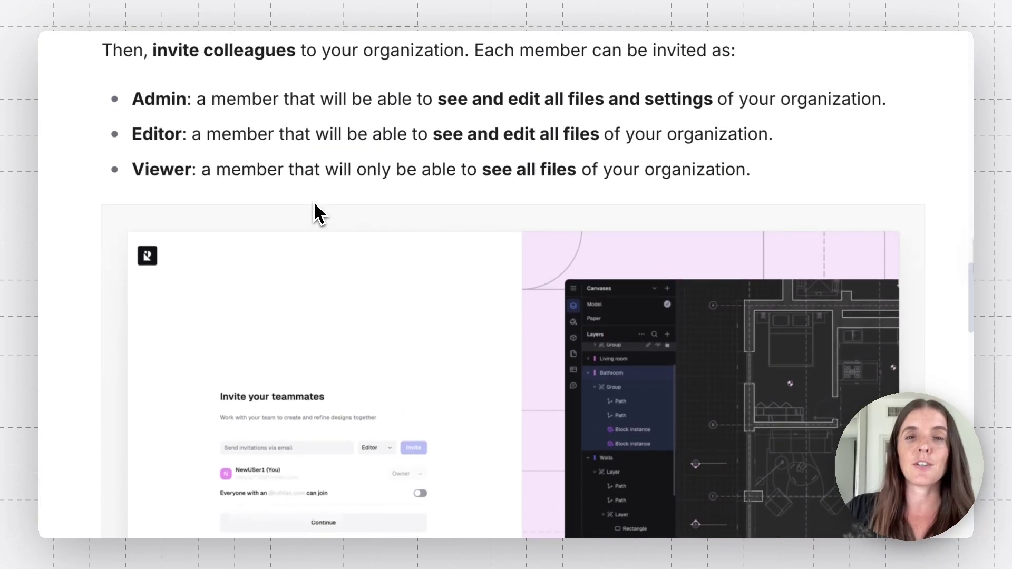
pyautogui.scroll(2, 314, 202)
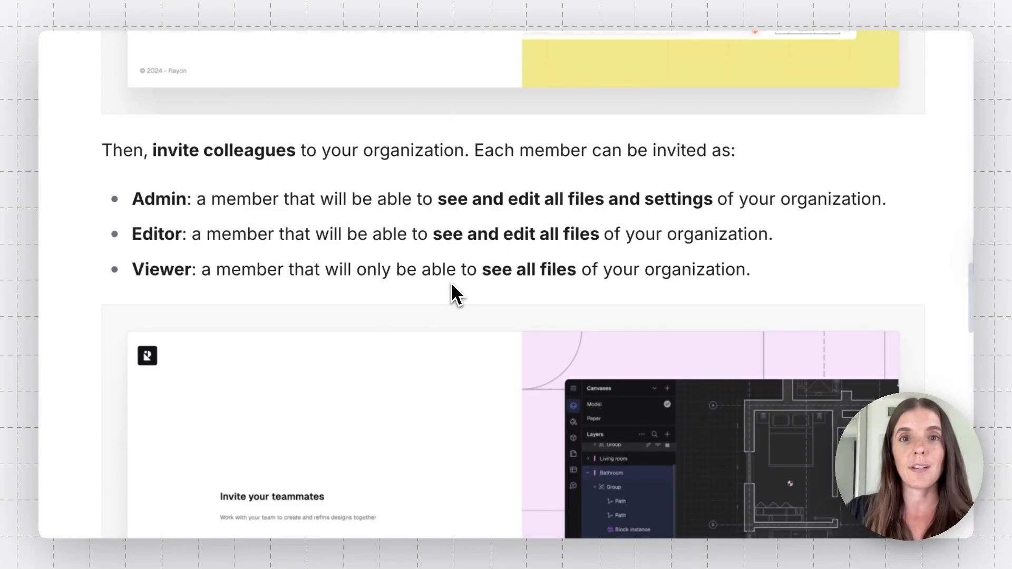
pyautogui.scroll(-6, 452, 287)
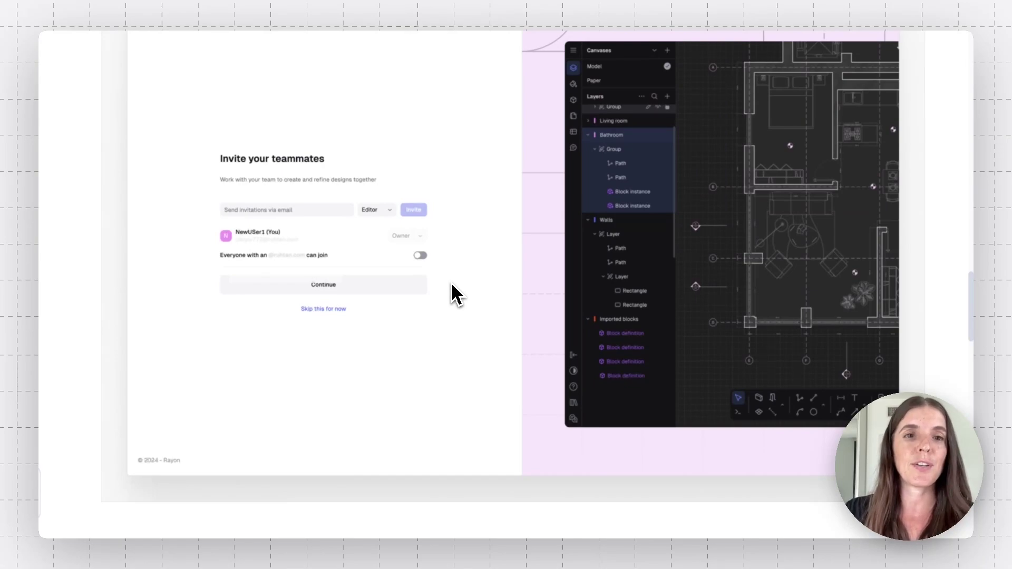
pyautogui.scroll(-5, 453, 287)
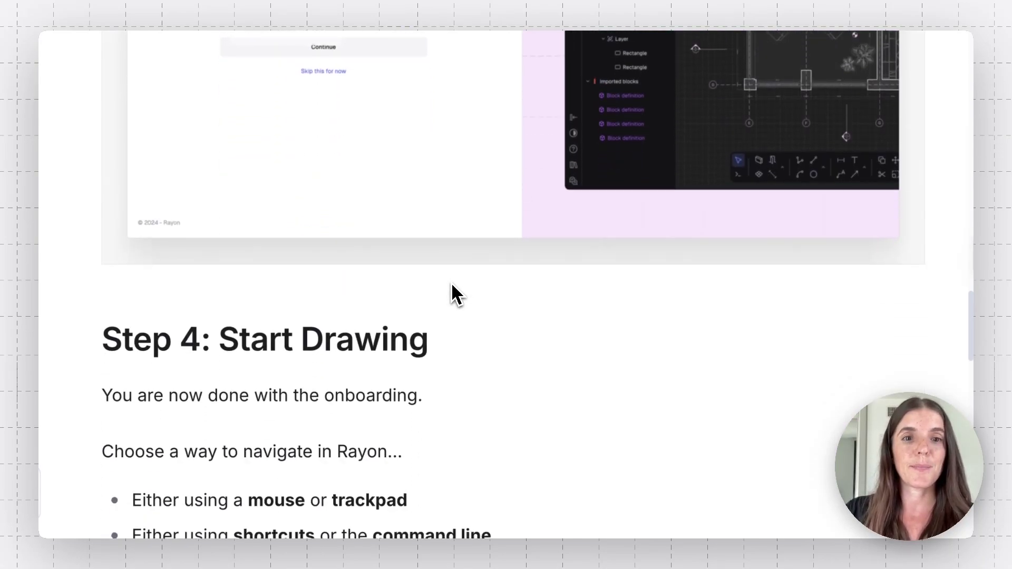
pyautogui.scroll(-2, 452, 288)
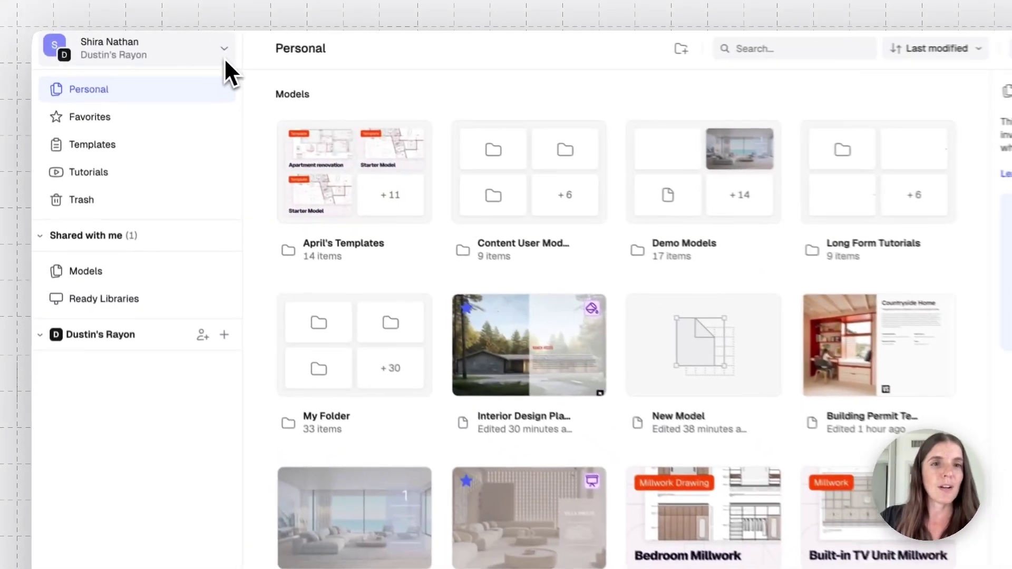
# Switch the active organization to 'My organization' and bring the organization list back up.
pyautogui.click(193, 54)
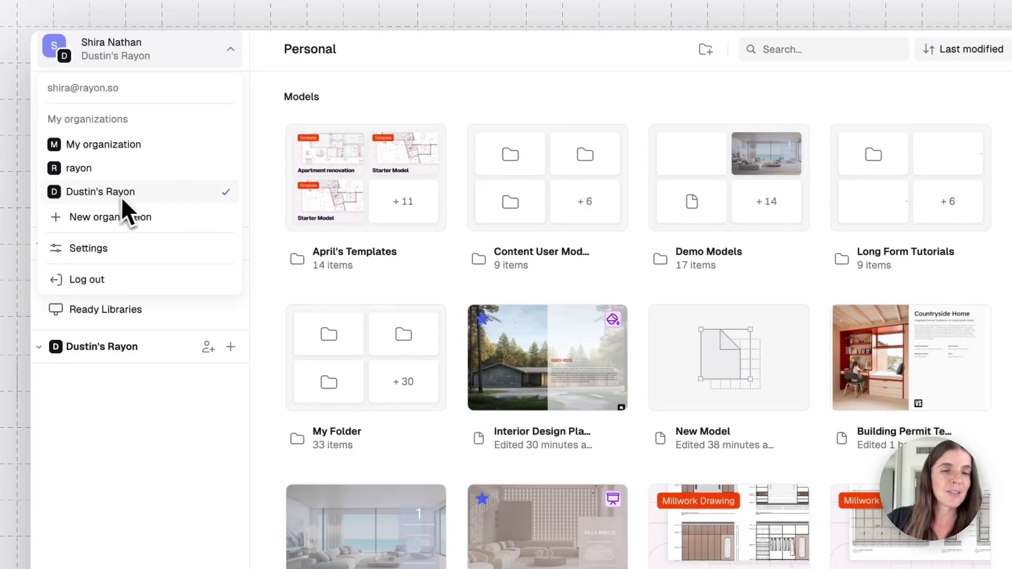
pyautogui.click(148, 145)
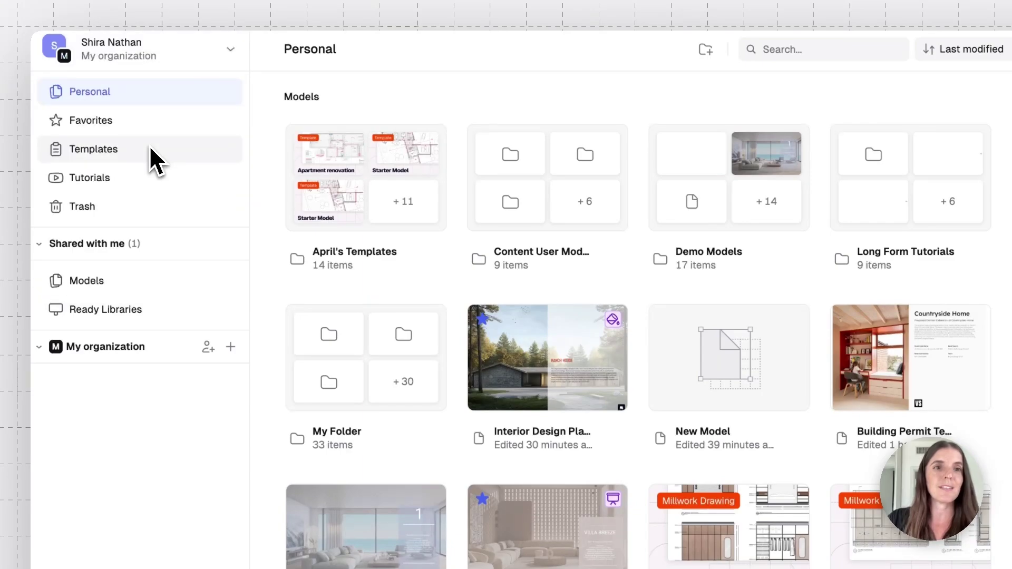
pyautogui.click(200, 59)
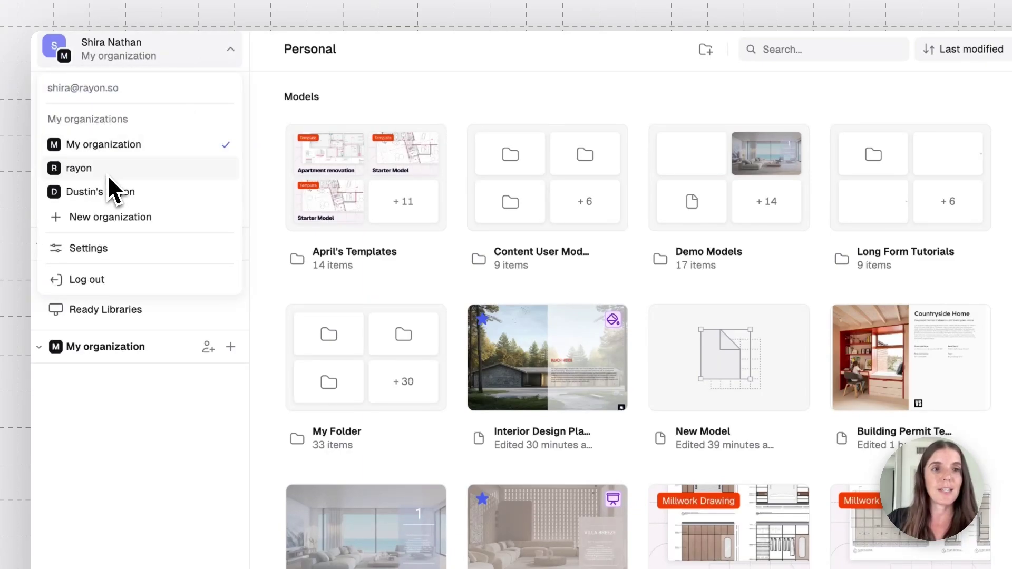
# Start a new organization, dismiss its form without creating one, then close the organization list.
pyautogui.click(150, 223)
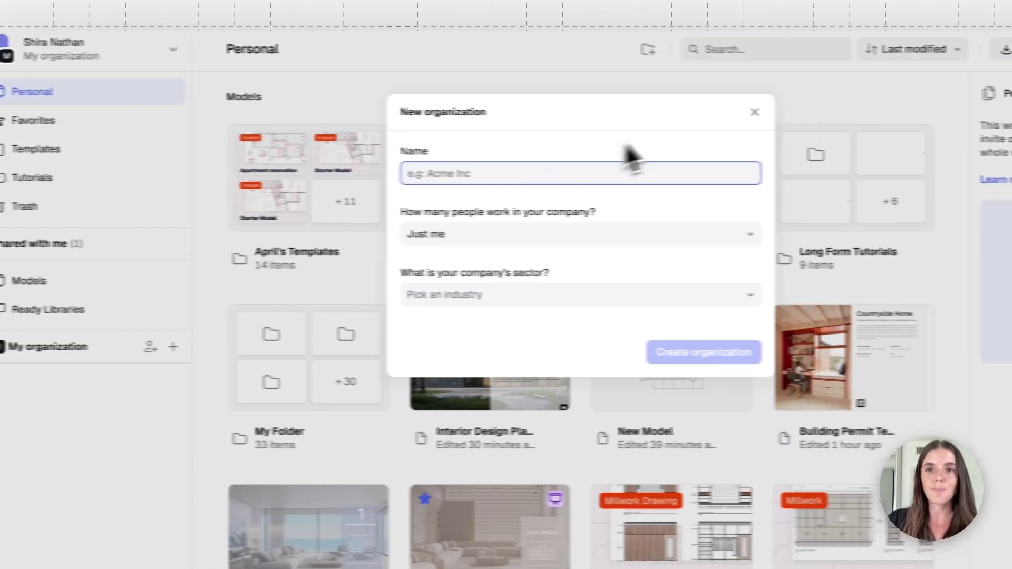
pyautogui.click(707, 120)
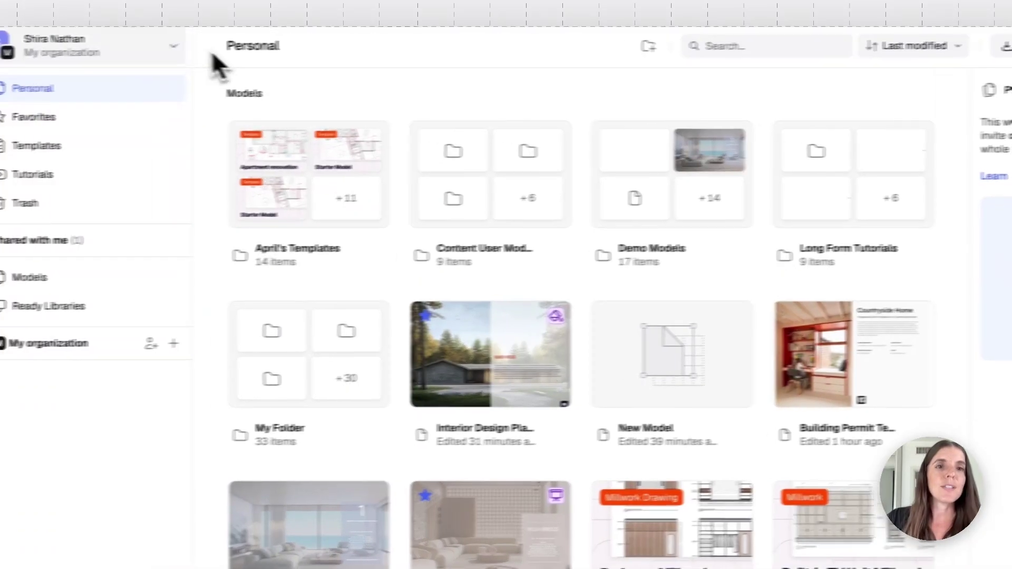
pyautogui.click(121, 47)
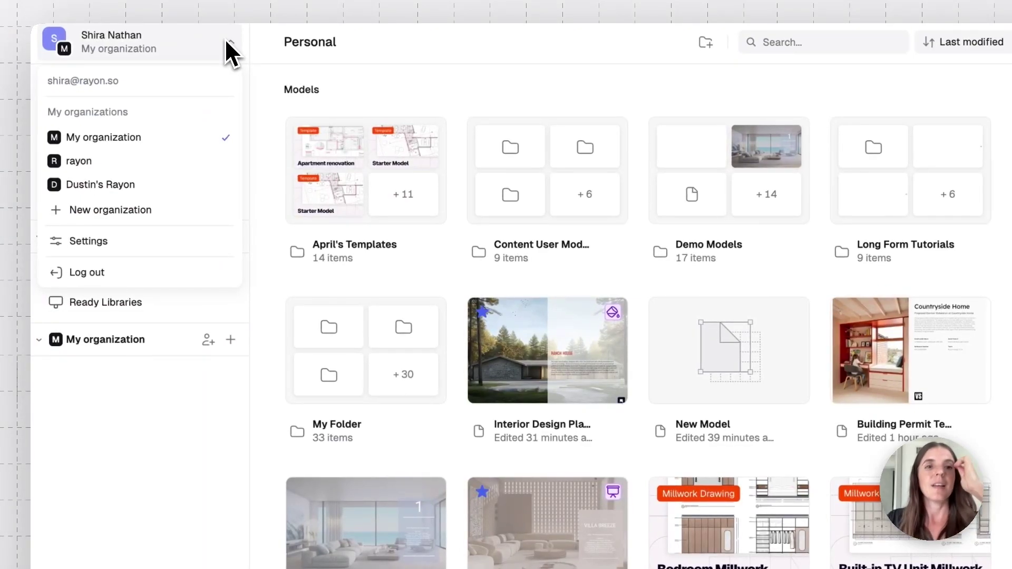
pyautogui.click(221, 41)
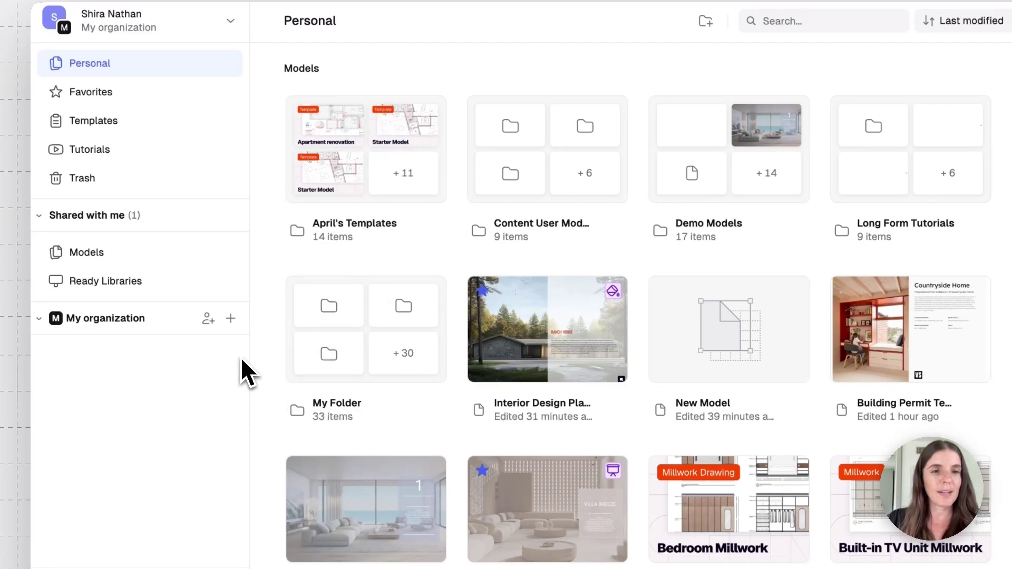
pyautogui.click(230, 319)
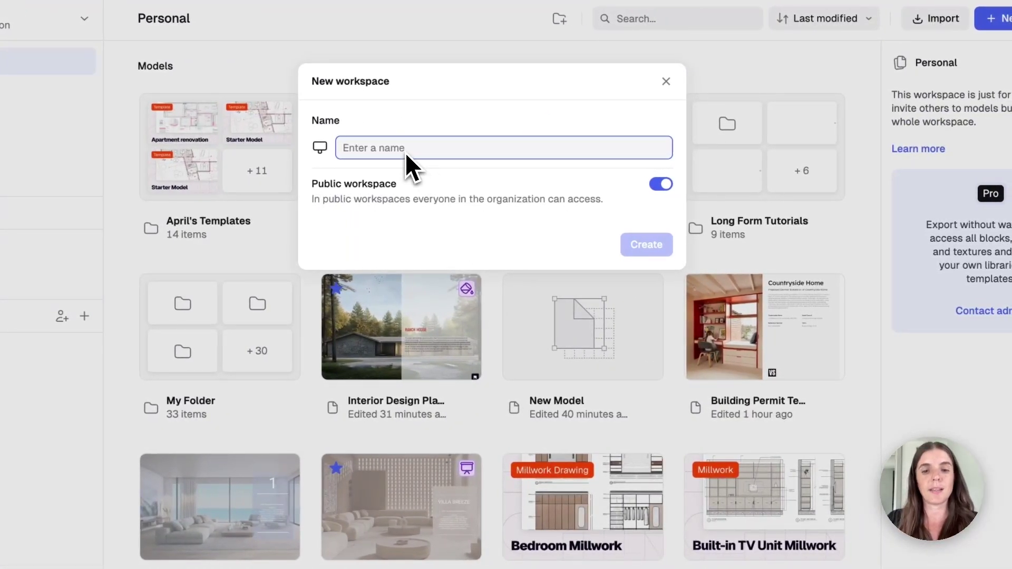
pyautogui.write('project A')
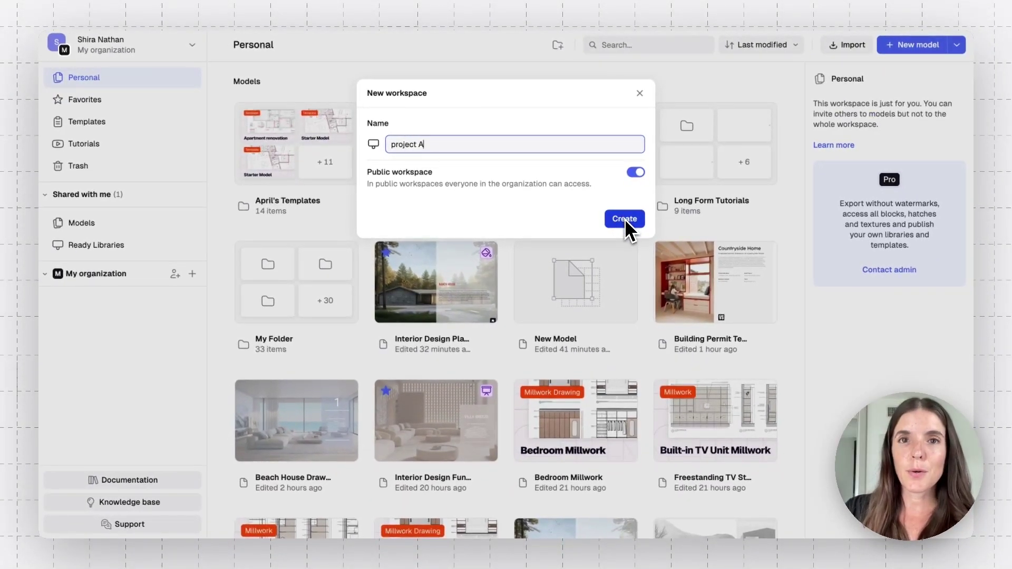
pyautogui.click(640, 94)
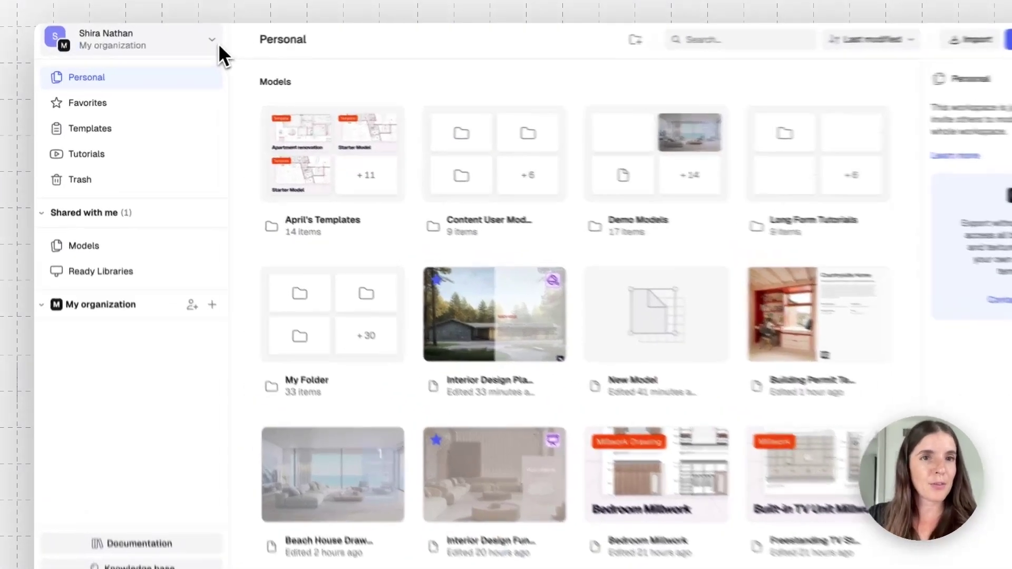
pyautogui.click(218, 43)
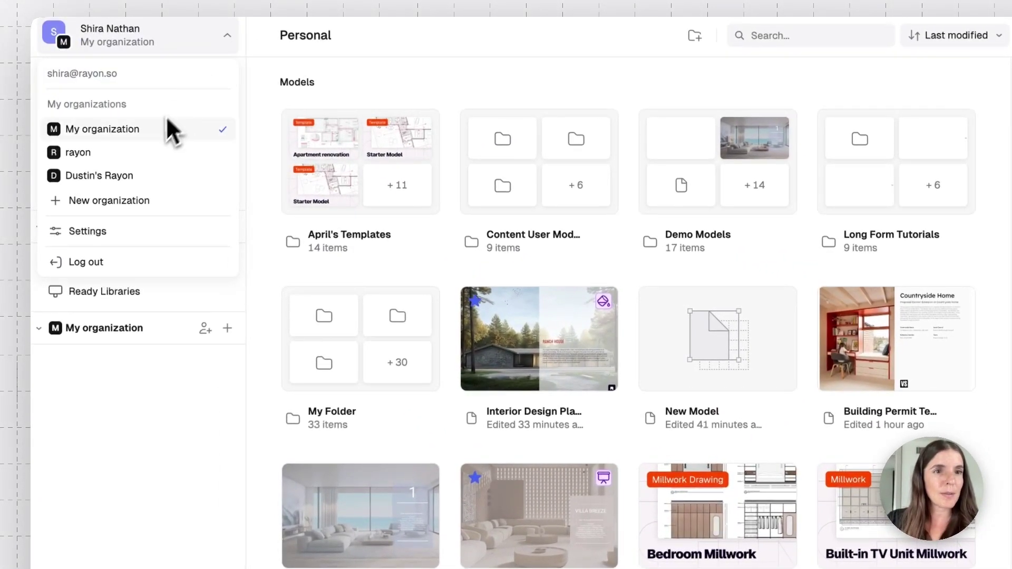
pyautogui.click(150, 153)
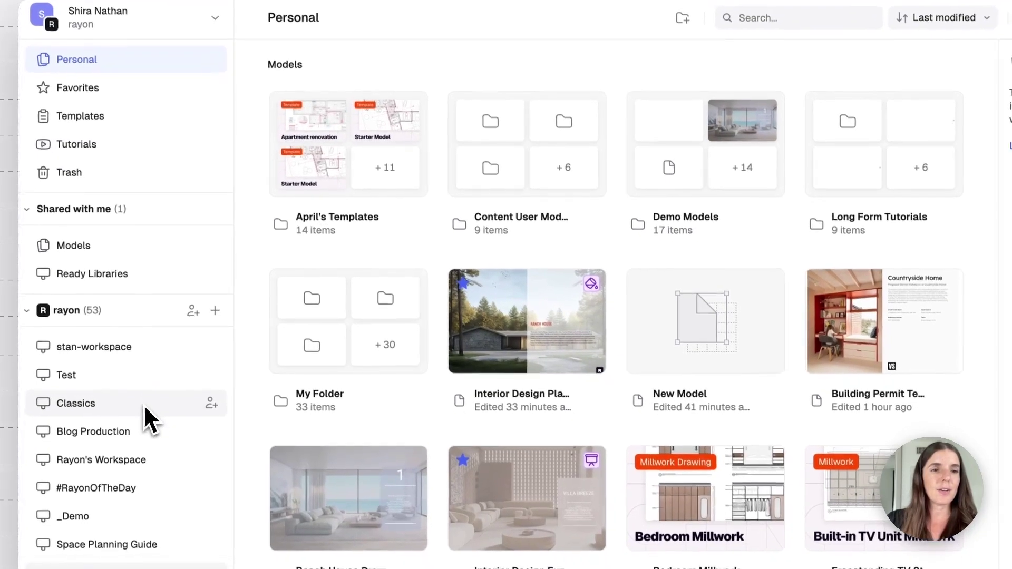
pyautogui.scroll(-8, 154, 427)
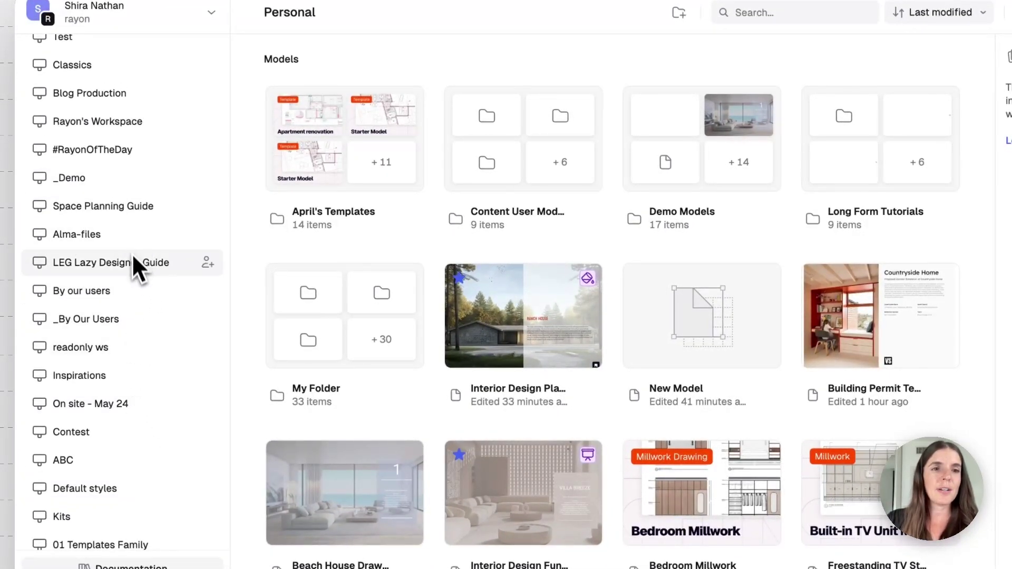
pyautogui.click(150, 95)
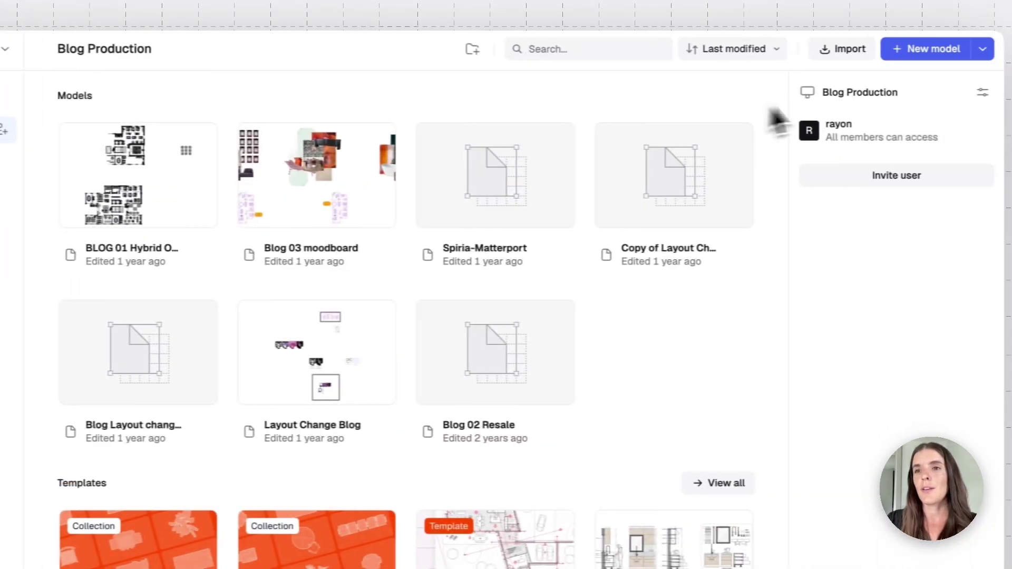
pyautogui.click(981, 92)
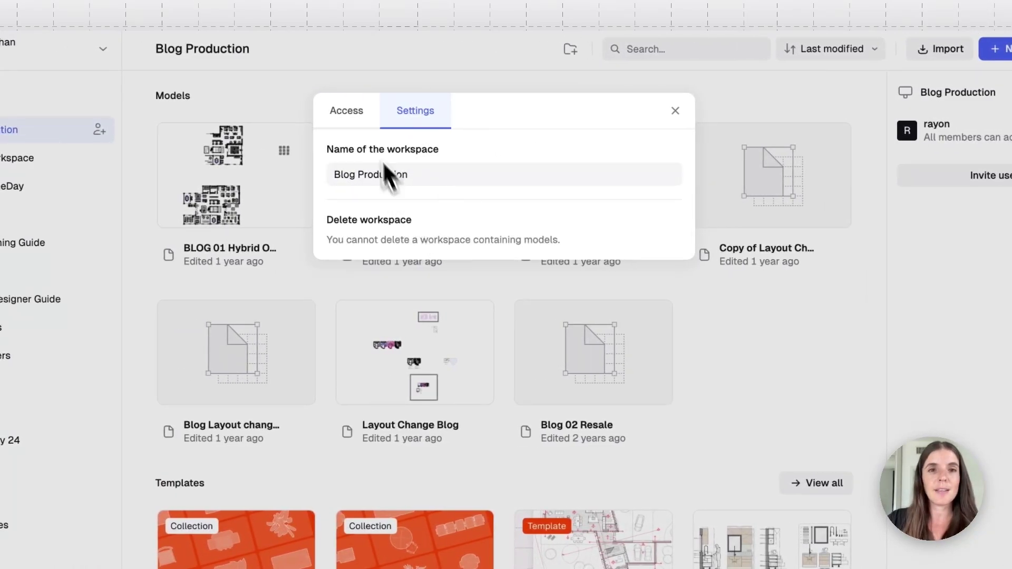
pyautogui.click(348, 111)
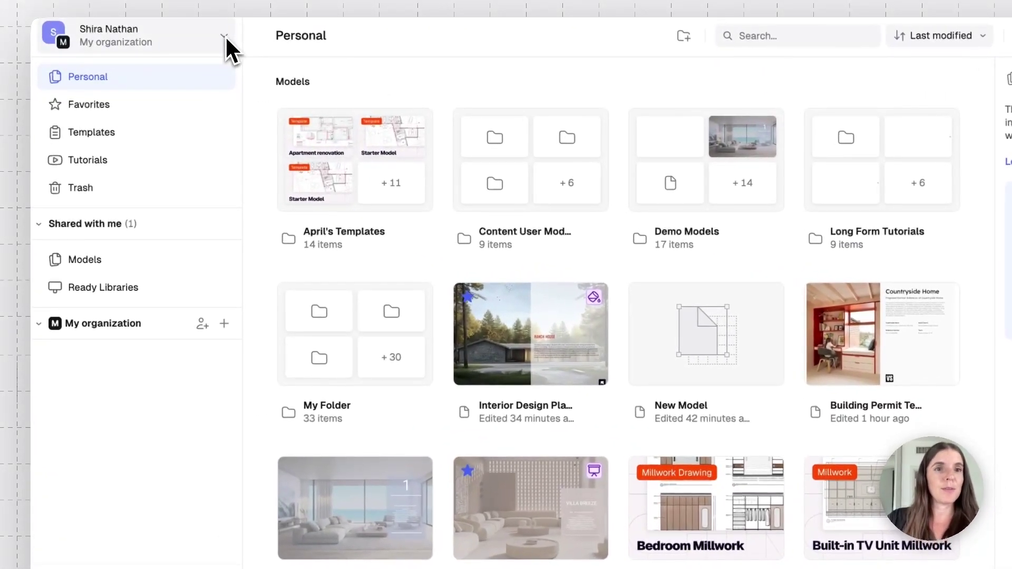
# Open account Settings to the Profile page listing three organizations, including rayon with 36 members.
pyautogui.click(210, 40)
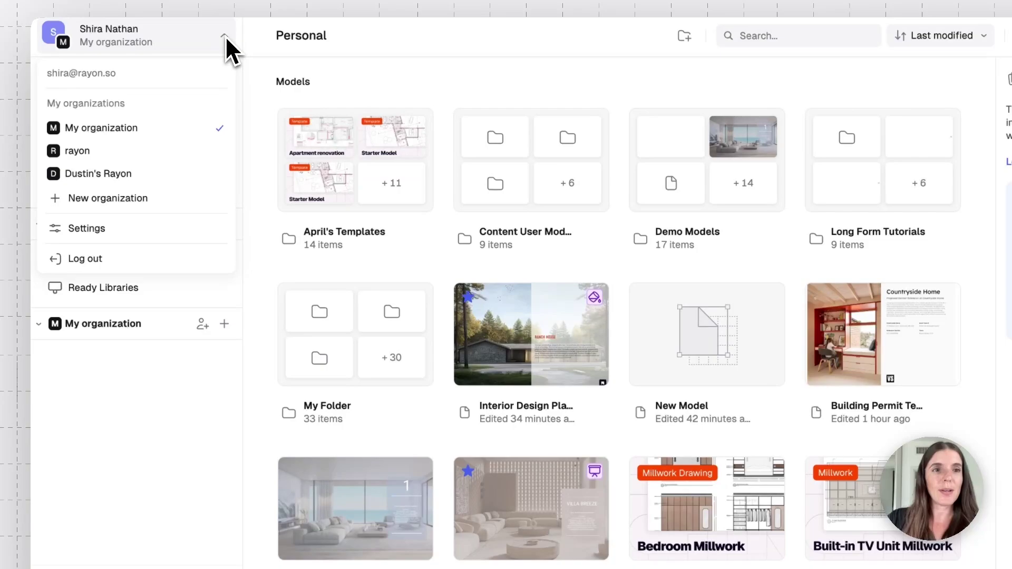
pyautogui.click(146, 227)
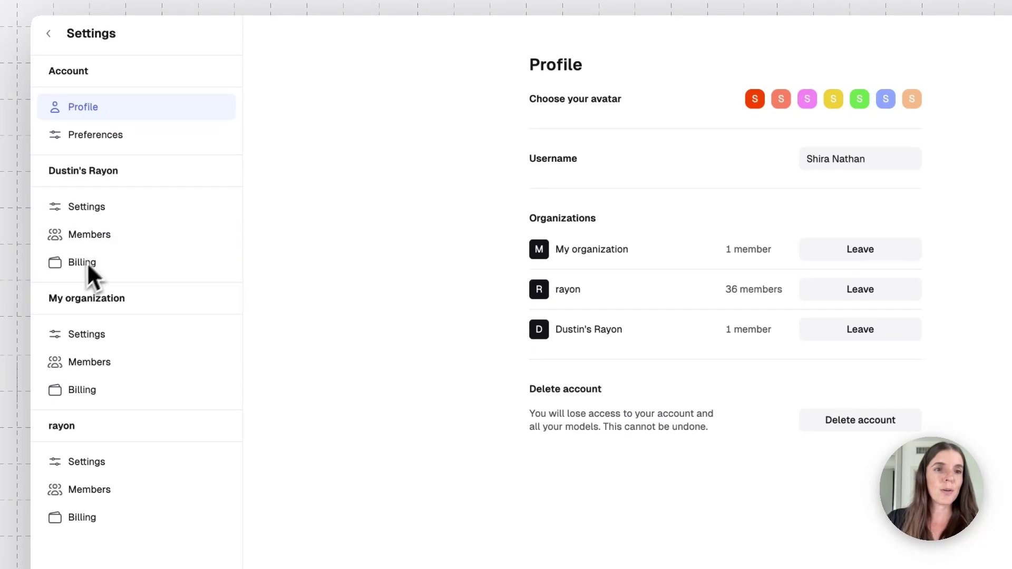
pyautogui.scroll(-2, 74, 348)
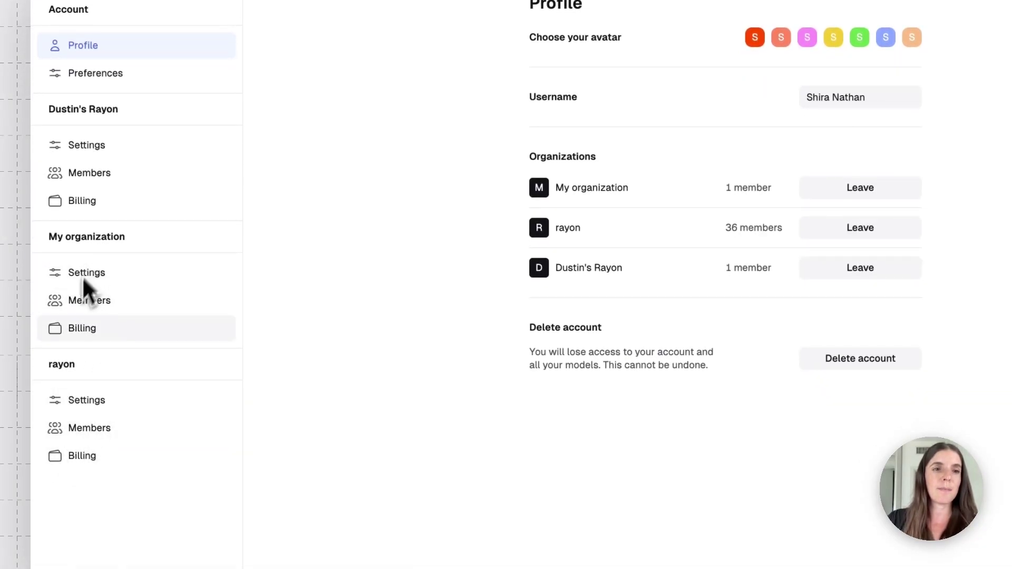
pyautogui.scroll(3, 95, 222)
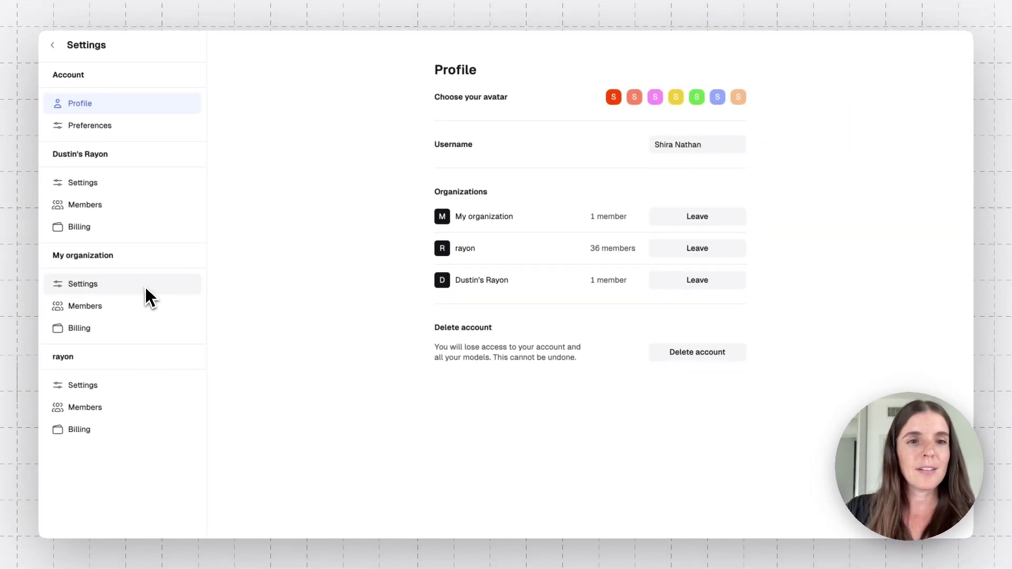
# View My organization's Settings and Members, then rayon's Members and its restricted Billing page.
pyautogui.click(146, 289)
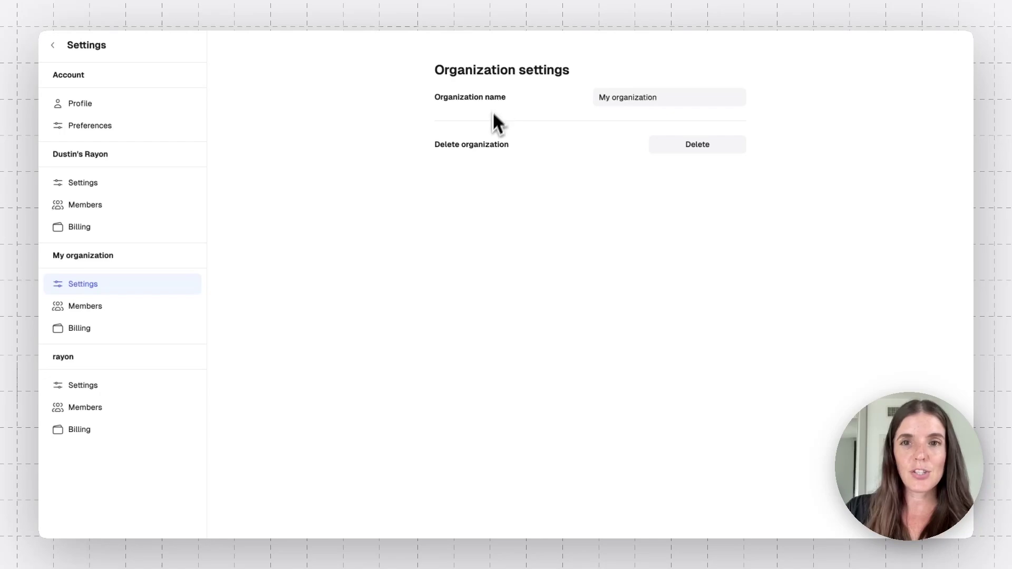
pyautogui.click(114, 315)
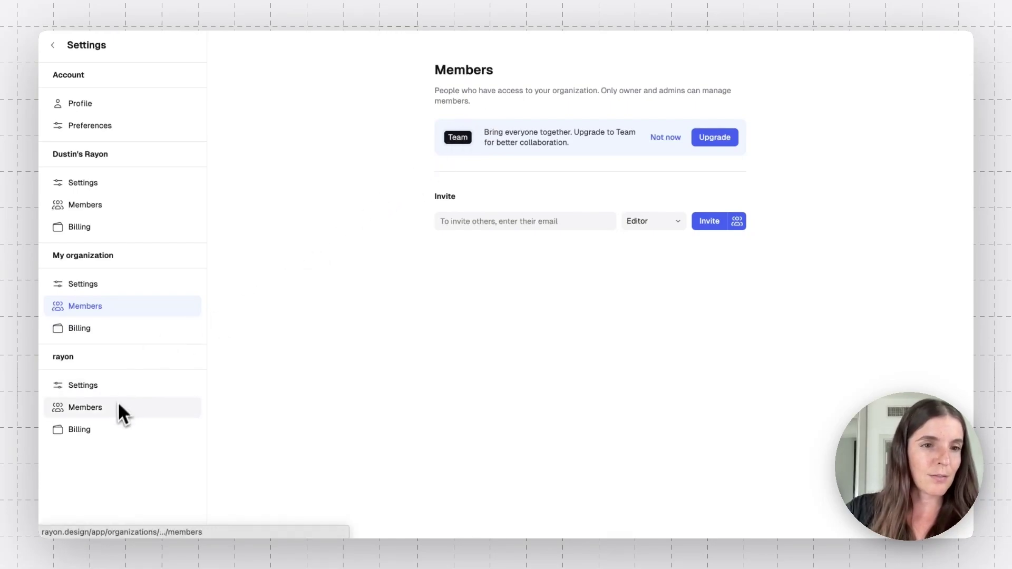
pyautogui.click(106, 414)
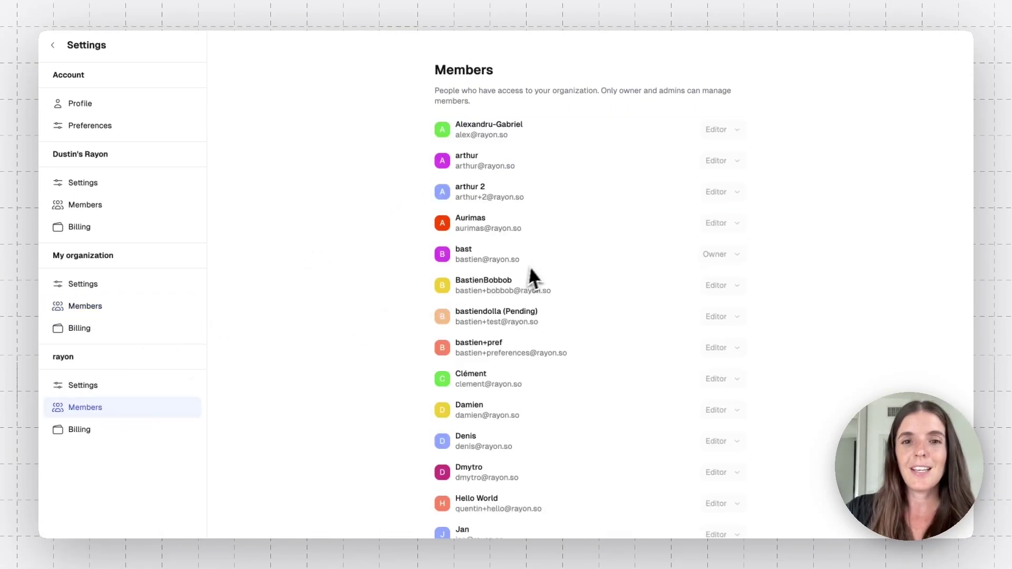
pyautogui.scroll(-3, 338, 336)
pyautogui.scroll(3, 337, 335)
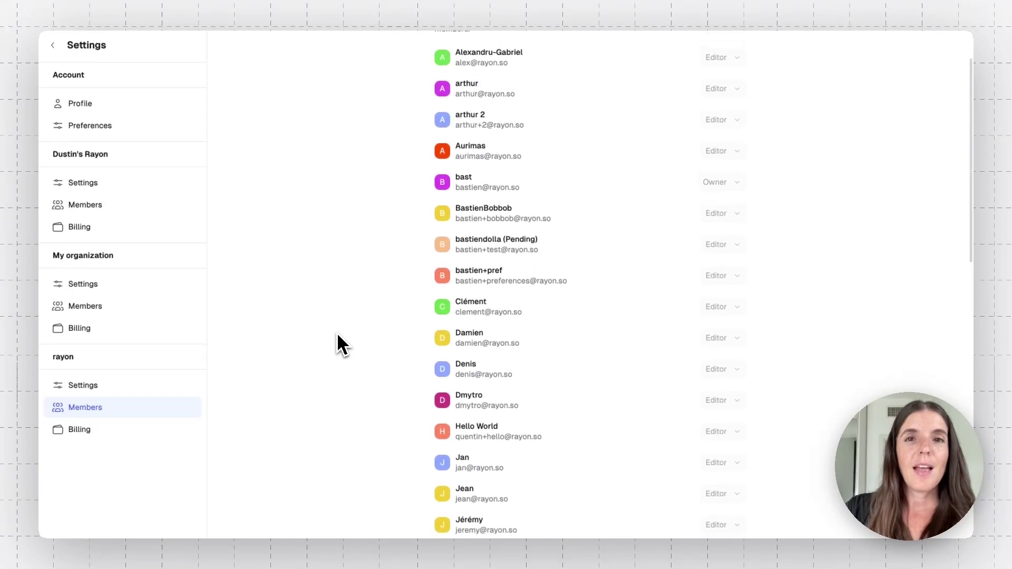
pyautogui.click(138, 438)
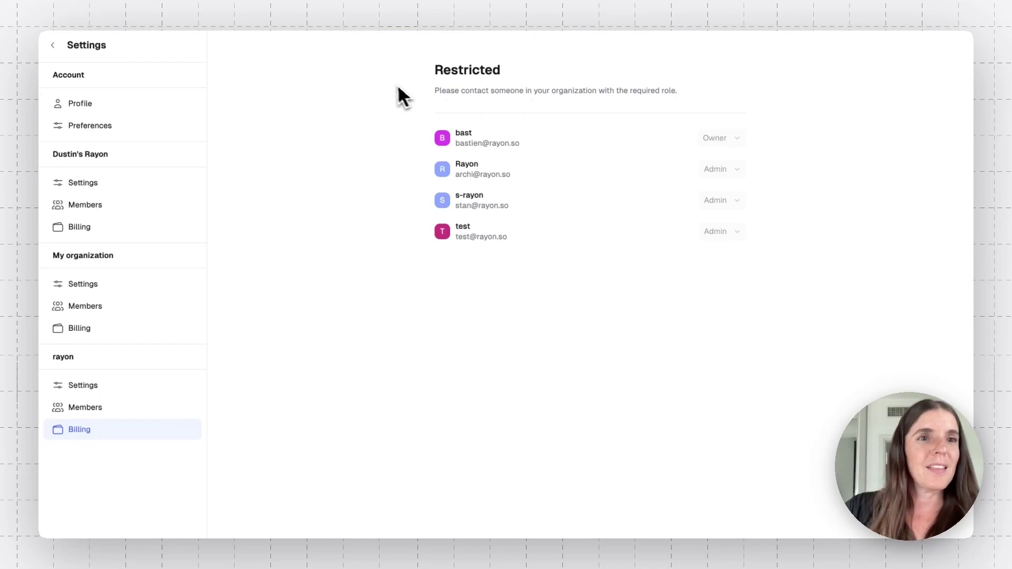
# Leave Settings via the back arrow and return to the Personal dashboard.
pyautogui.click(54, 46)
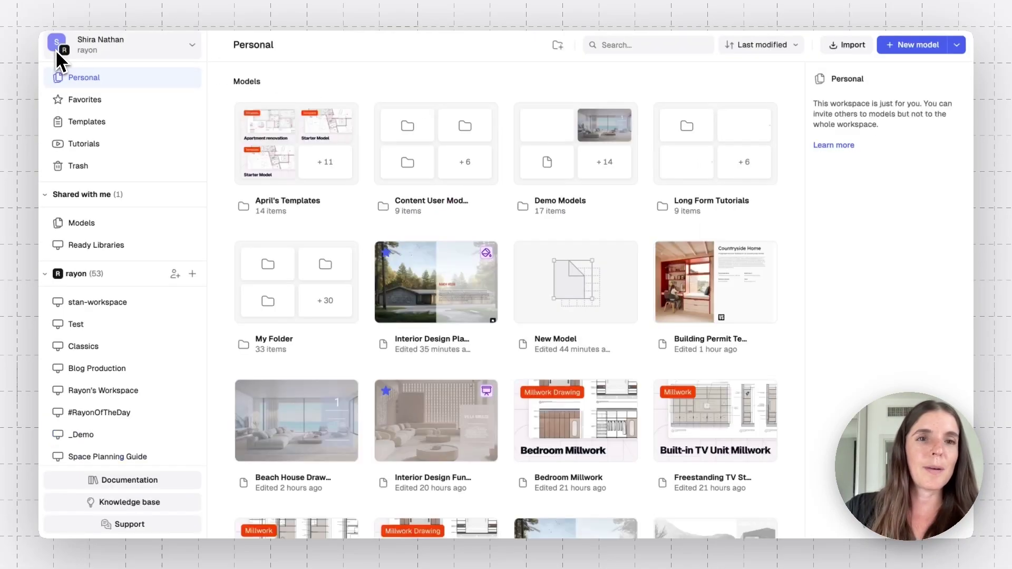